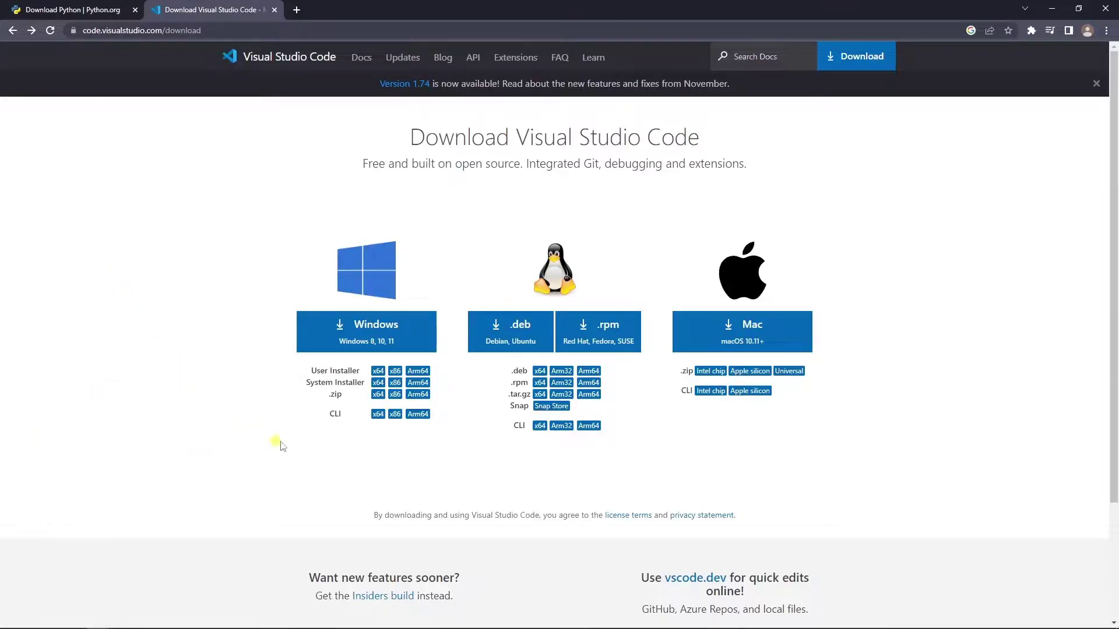
Download the Windows VS Code installer to Downloads and run it from Chrome's download bar.
{"action": "left_click", "coordinate": [359, 334]}
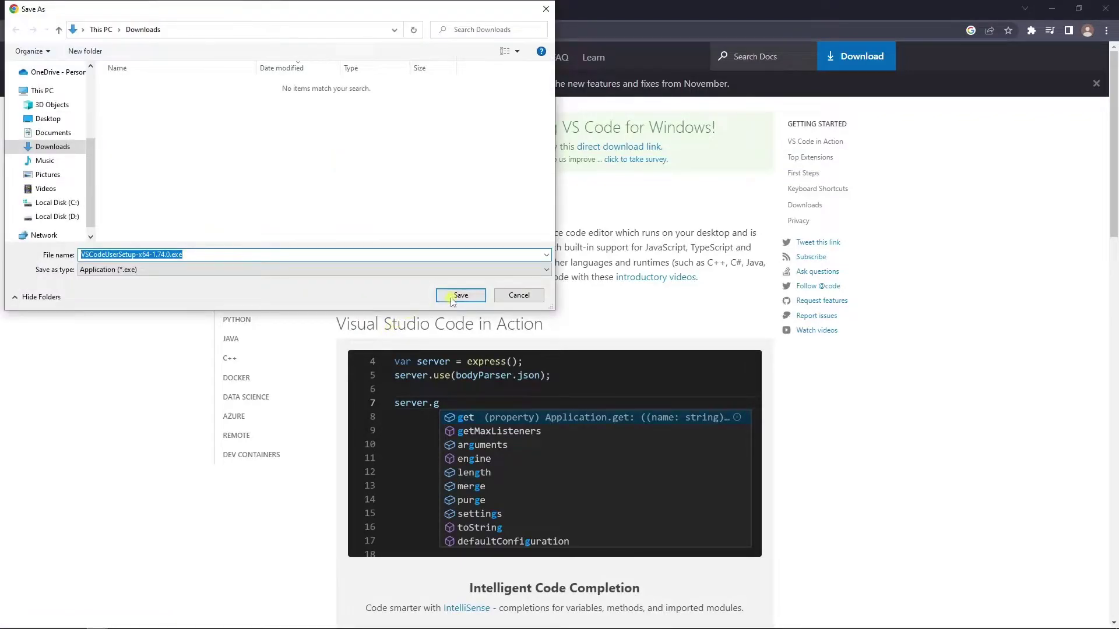
{"action": "left_click", "coordinate": [461, 296]}
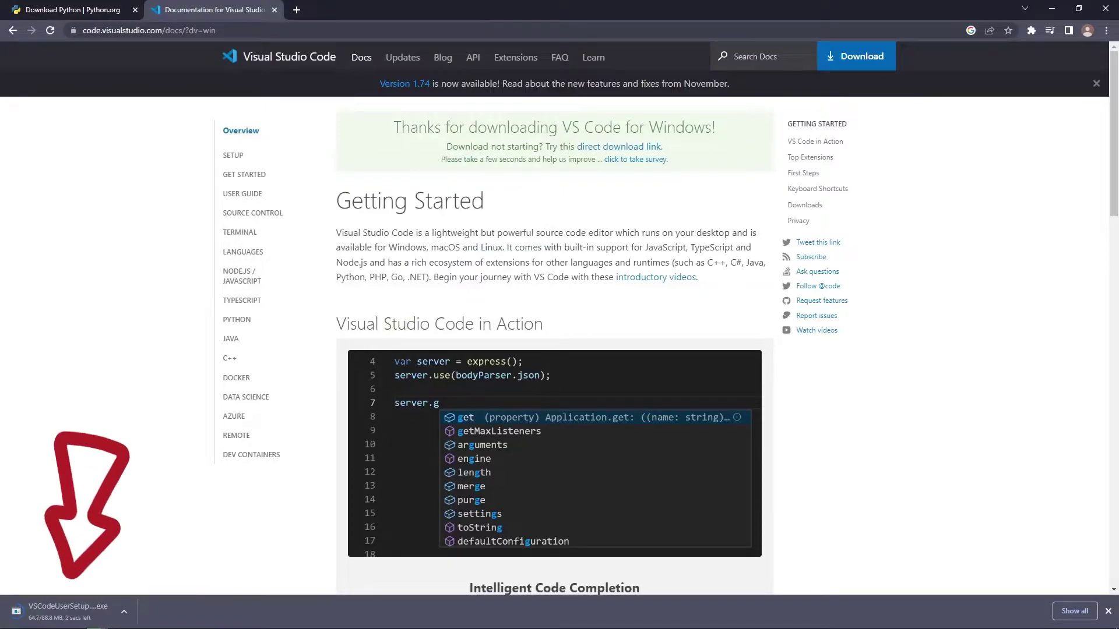
{"action": "left_click", "coordinate": [73, 613]}
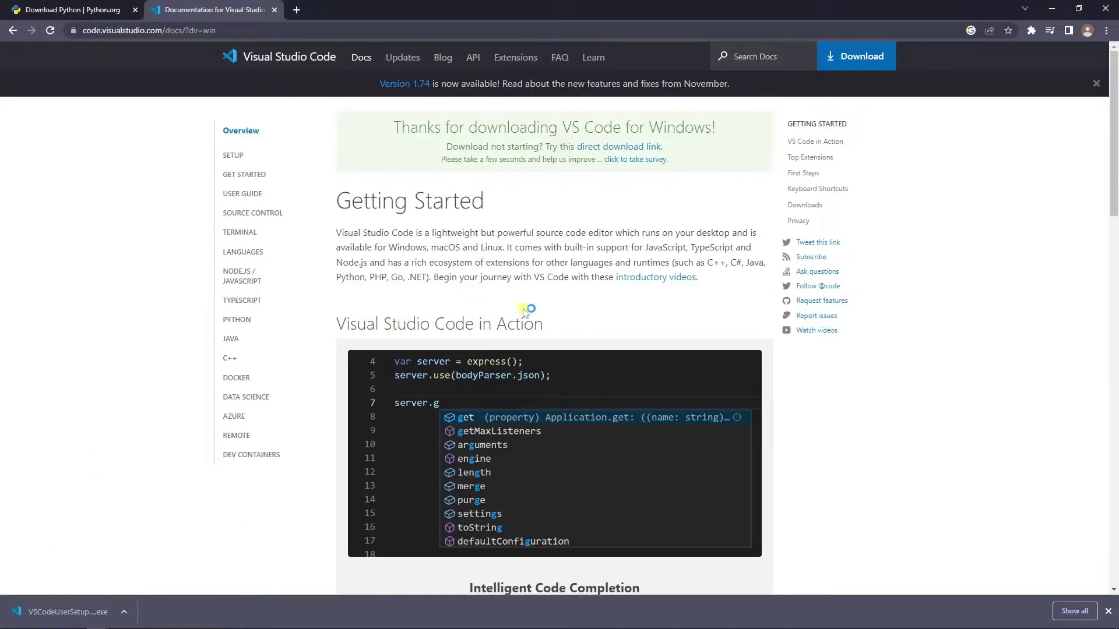
Accept the license agreement and keep the default install location and Start Menu folder.
{"action": "left_click", "coordinate": [470, 399]}
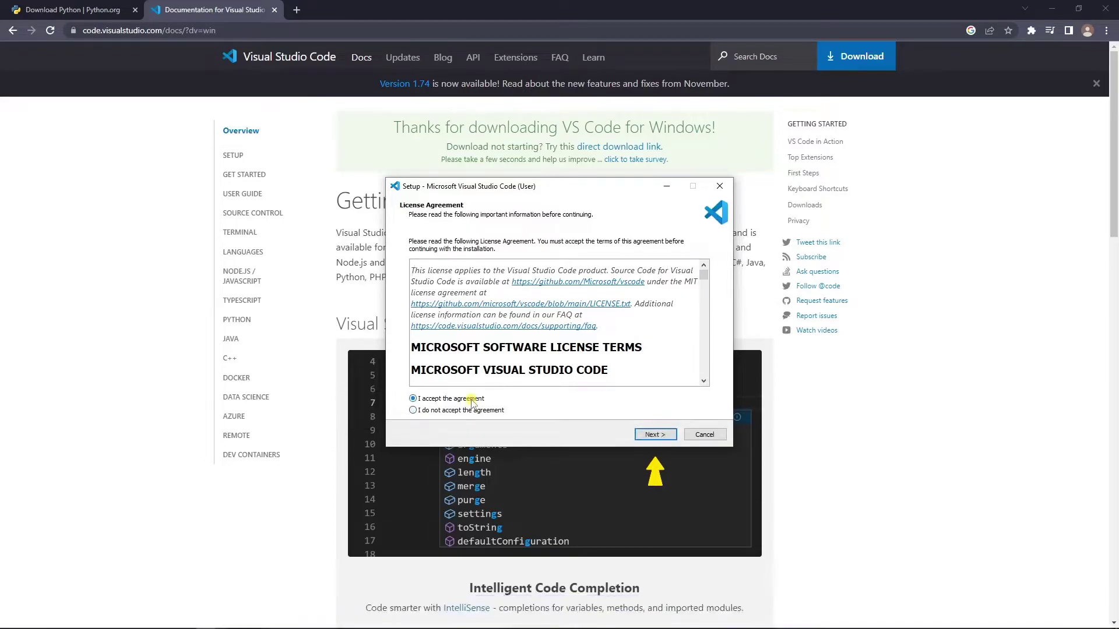
{"action": "left_click", "coordinate": [656, 435]}
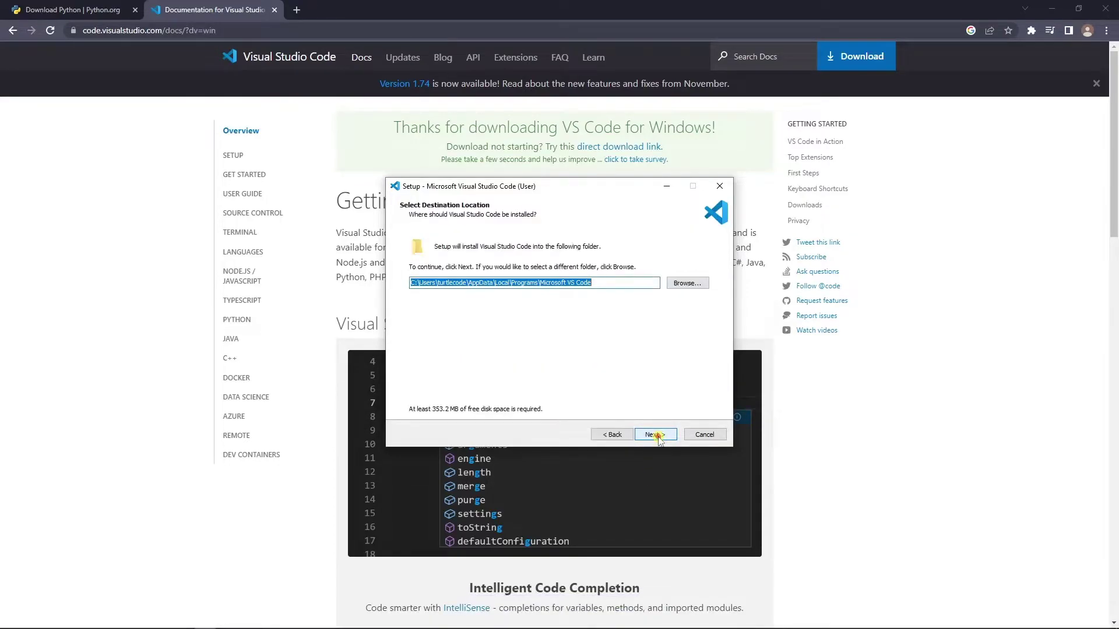
{"action": "left_click", "coordinate": [656, 435]}
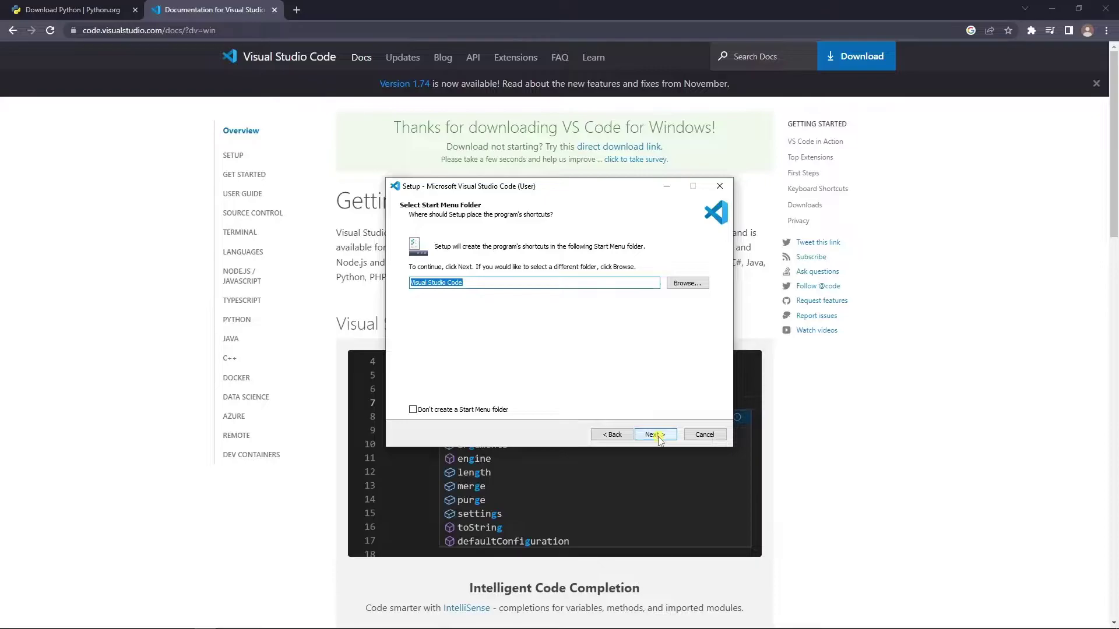
{"action": "left_click", "coordinate": [655, 435]}
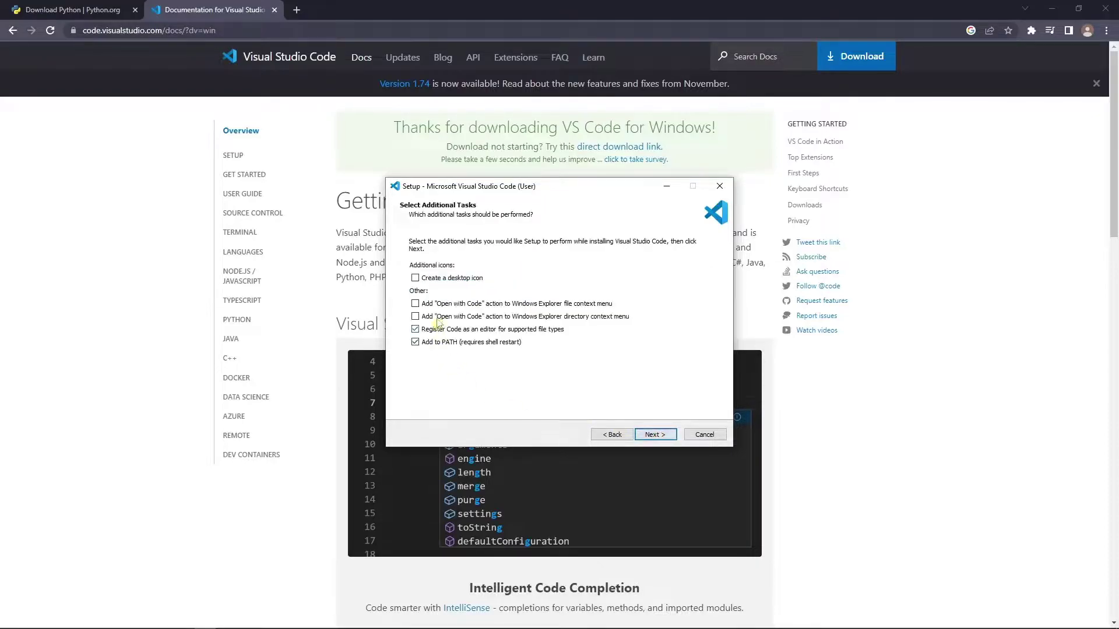
Add a desktop icon, install VS Code and finish setup to launch it.
{"action": "left_click", "coordinate": [414, 279]}
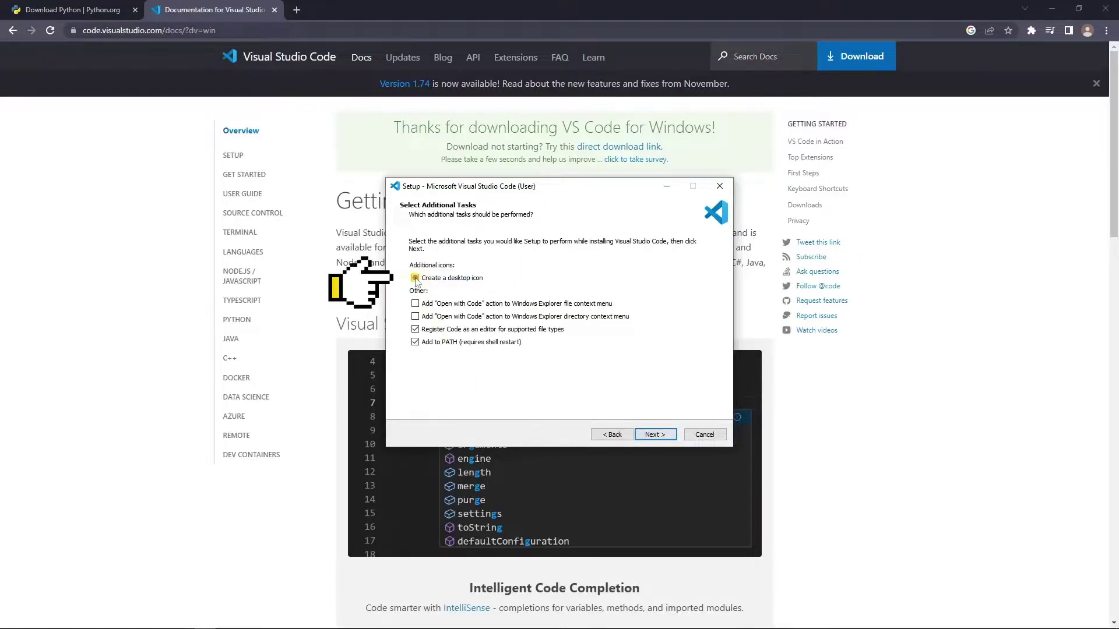
{"action": "left_click", "coordinate": [656, 434]}
{"action": "left_click", "coordinate": [656, 434]}
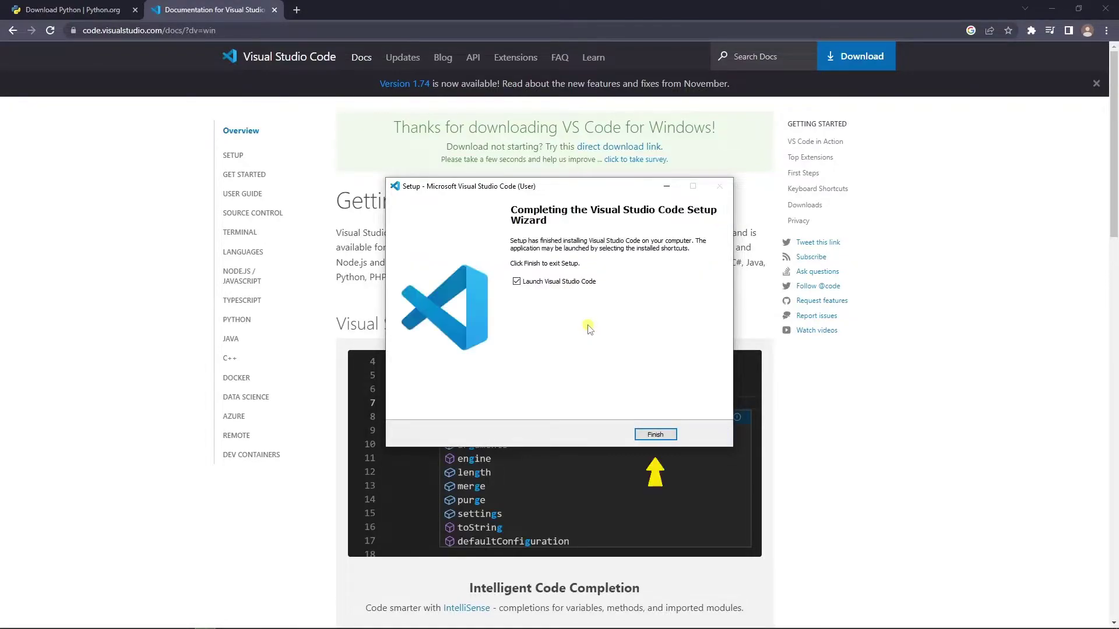
{"action": "left_click", "coordinate": [651, 437]}
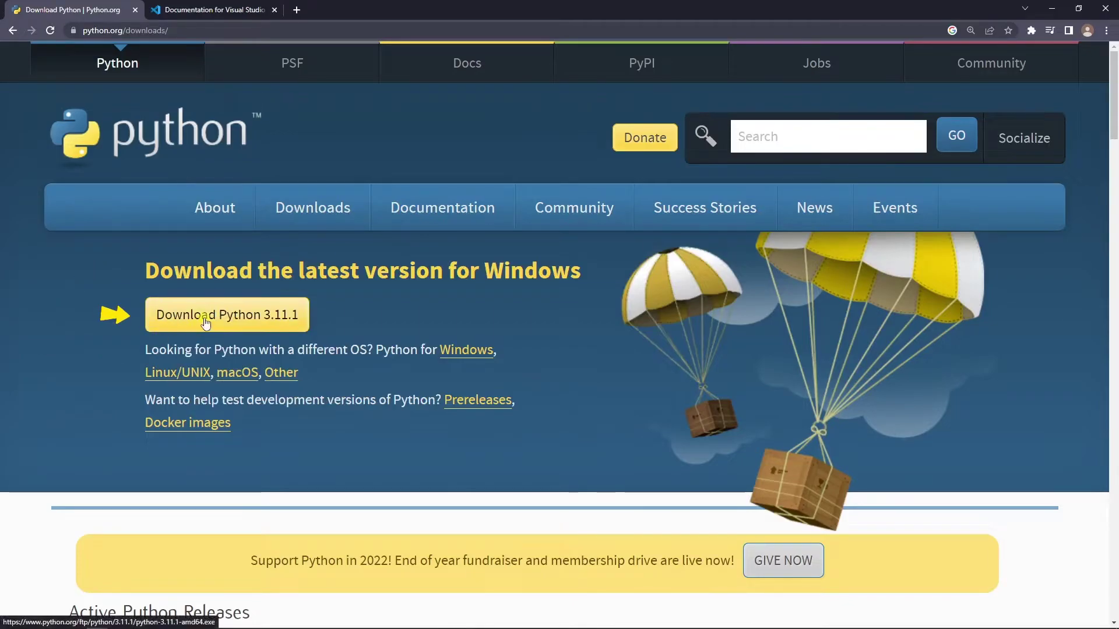
Download the Python 3.11.1 Windows installer from python.org and save it to Downloads.
{"action": "left_click", "coordinate": [204, 317]}
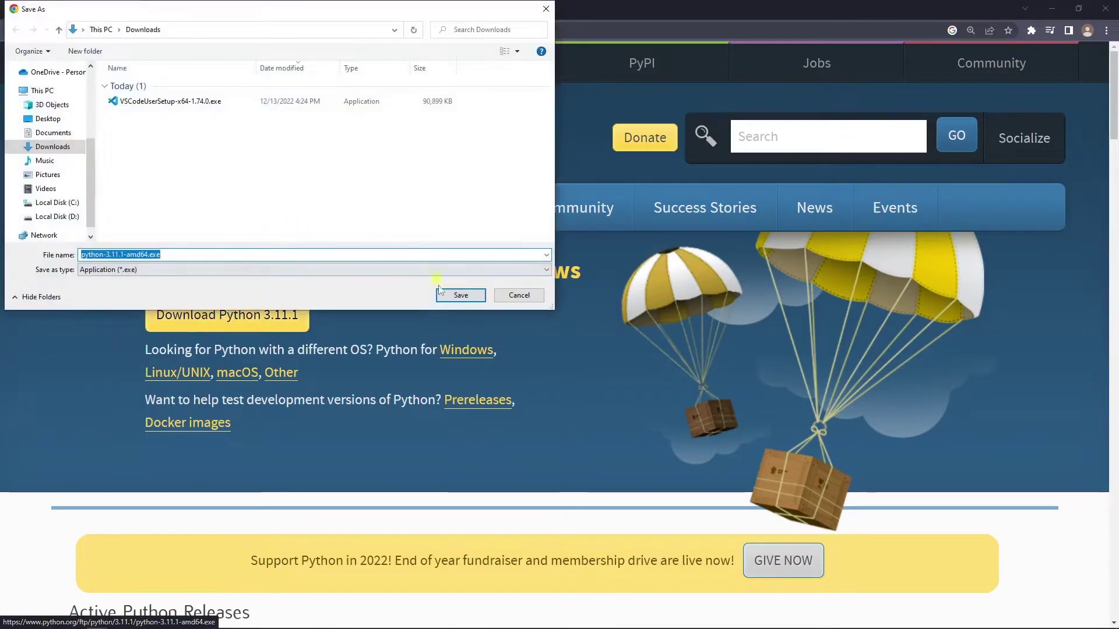
{"action": "left_click", "coordinate": [460, 296]}
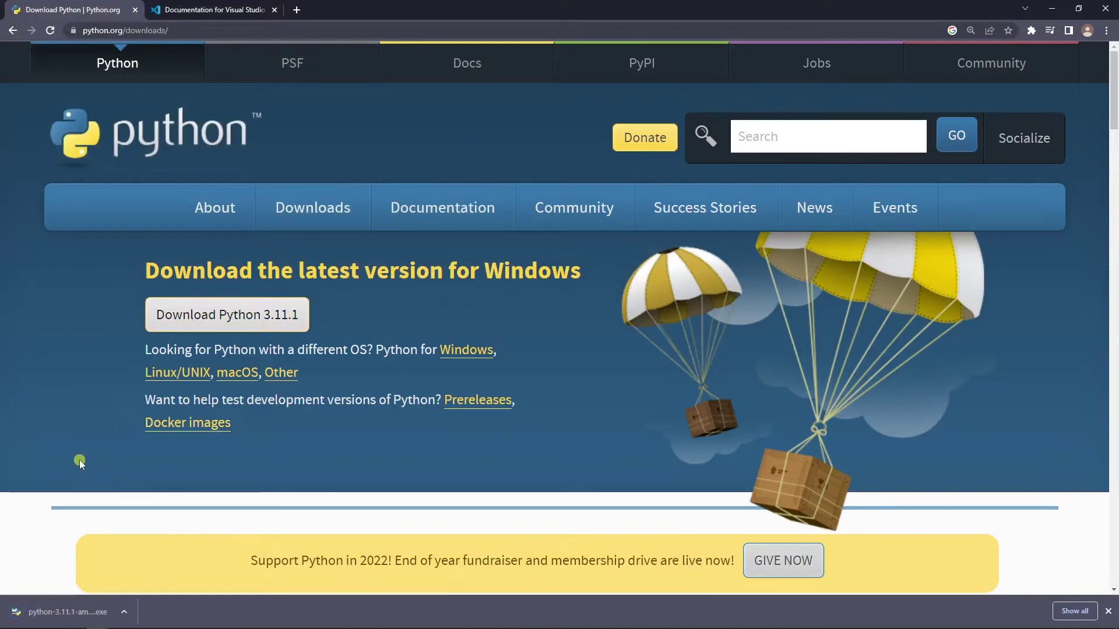
Run the downloaded Python 3.11.1 installer and install it with default settings.
{"action": "left_click", "coordinate": [53, 615]}
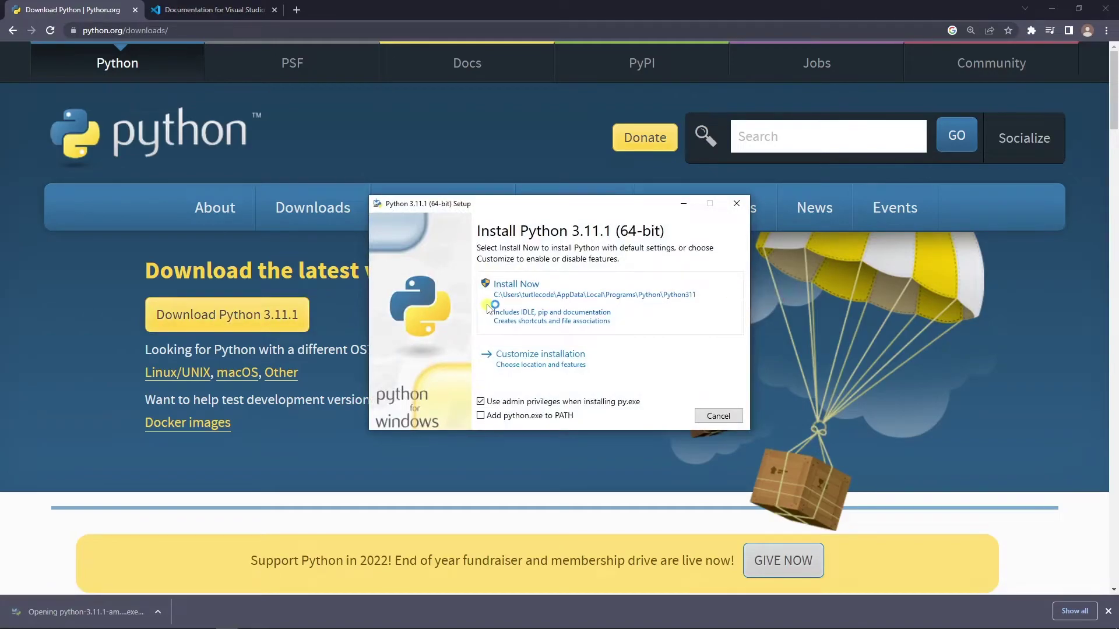
{"action": "left_click", "coordinate": [489, 306]}
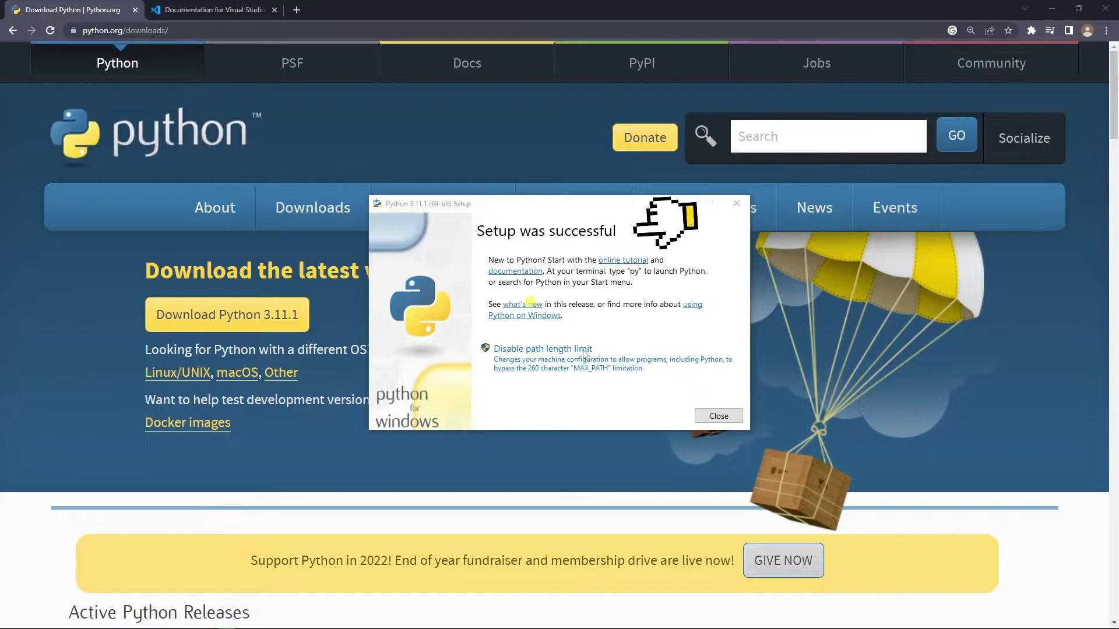
Close Python setup and create a new folder named python.vscode in the home folder via Open Folder.
{"action": "left_click", "coordinate": [712, 418]}
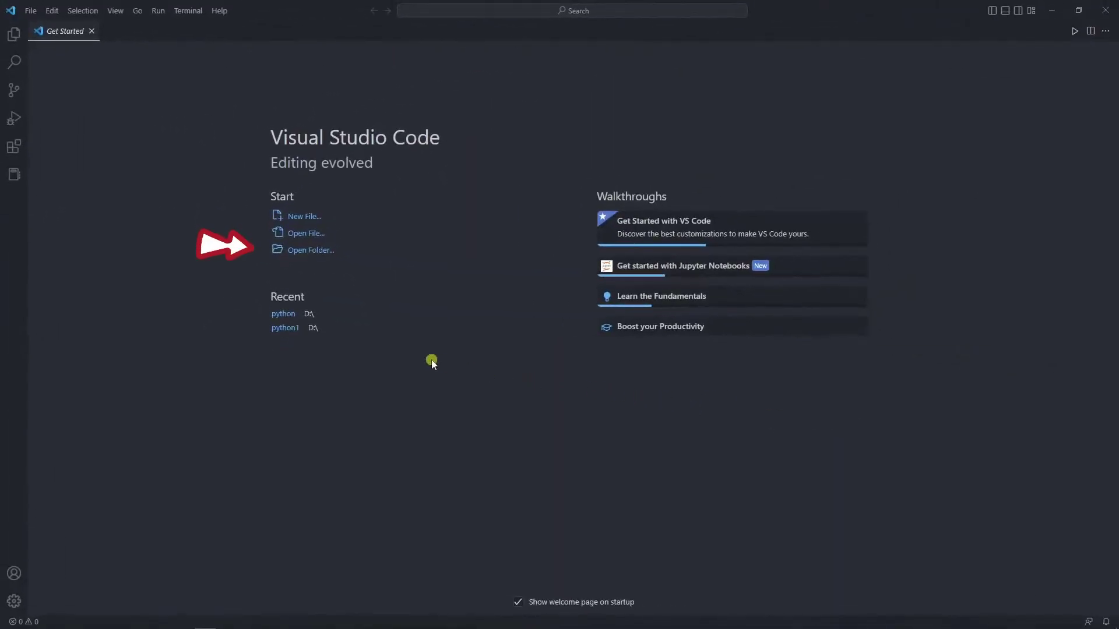
{"action": "left_click", "coordinate": [323, 253]}
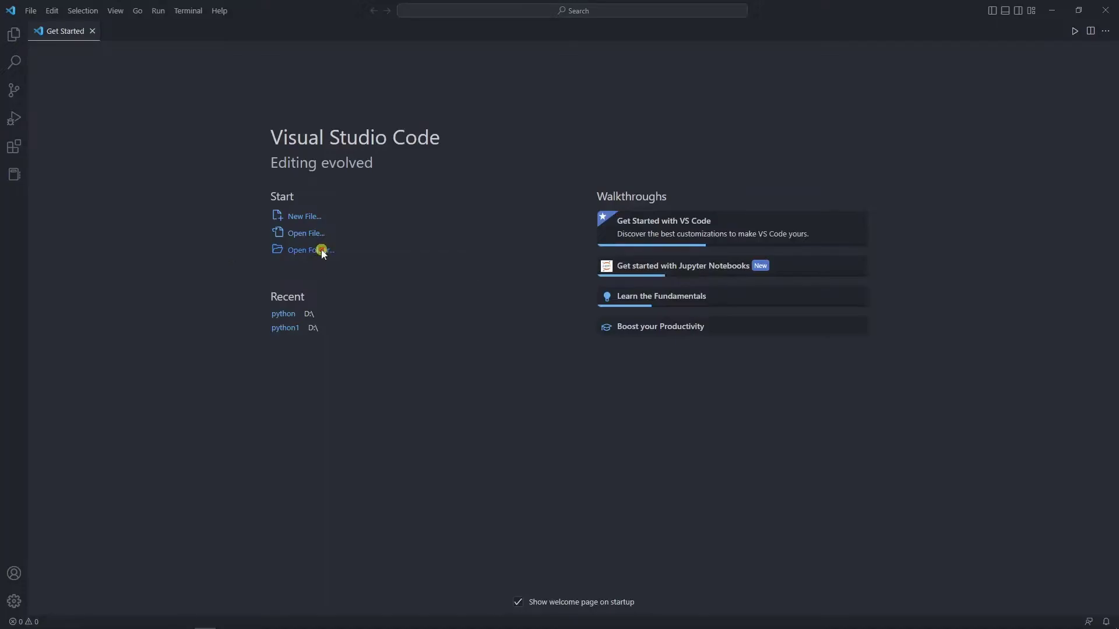
{"action": "right_click", "coordinate": [295, 231]}
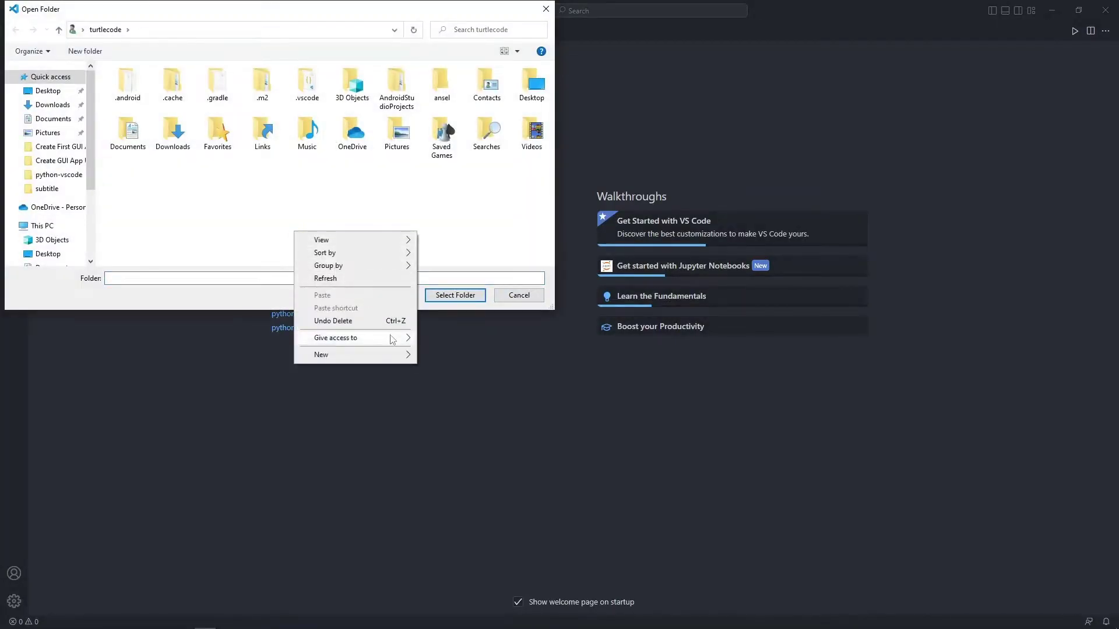
{"action": "mouse_move", "coordinate": [321, 353]}
{"action": "left_click", "coordinate": [426, 361]}
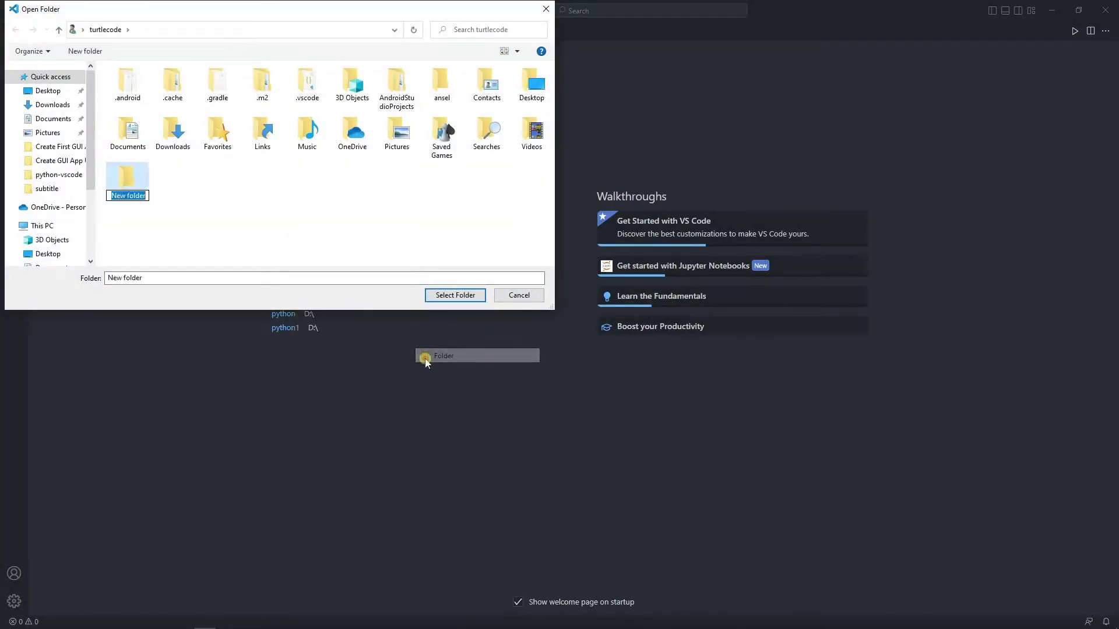
{"action": "type", "text": "pytho"}
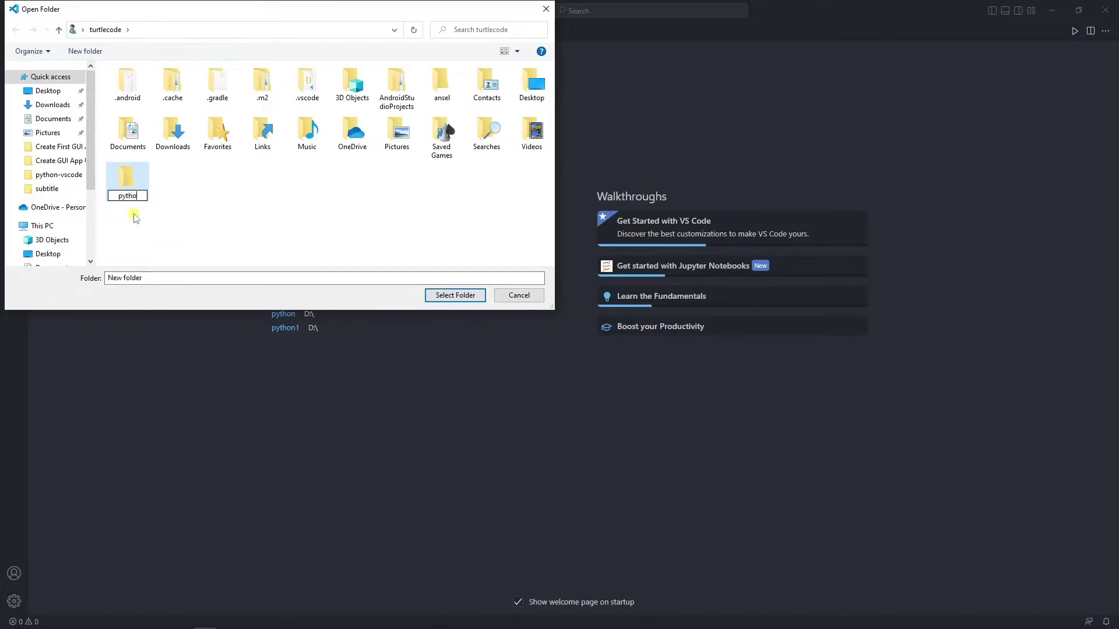
{"action": "type", "text": "n.vscode"}
{"action": "key", "text": "Return"}
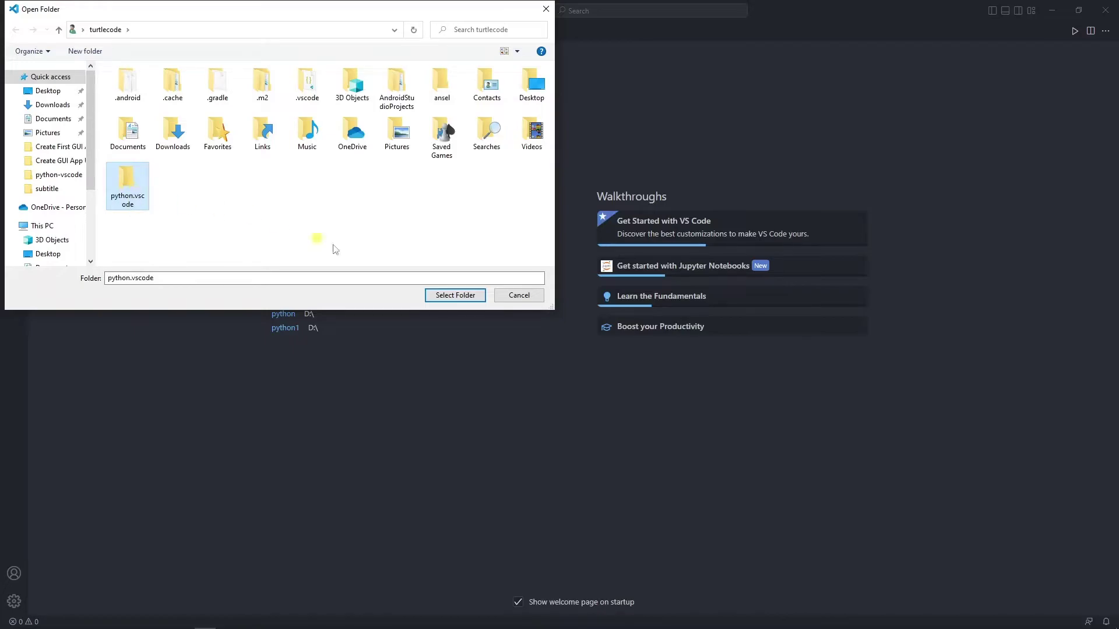
Open python.vscode as the workspace, trusting its authors and all files in the parent folder.
{"action": "left_click", "coordinate": [428, 297]}
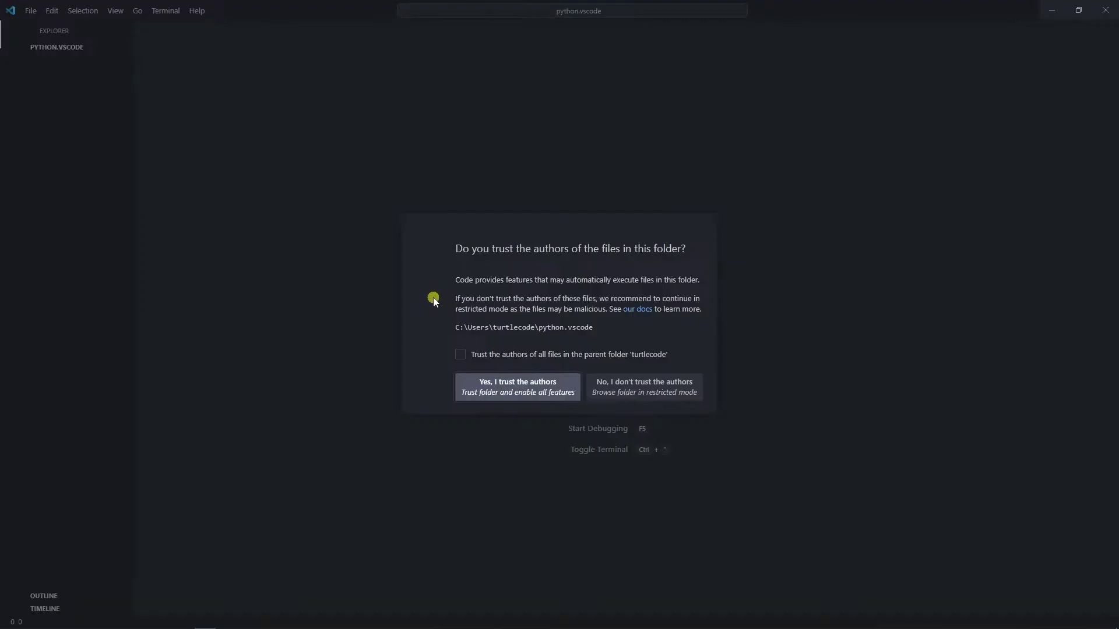
{"action": "left_click", "coordinate": [461, 355]}
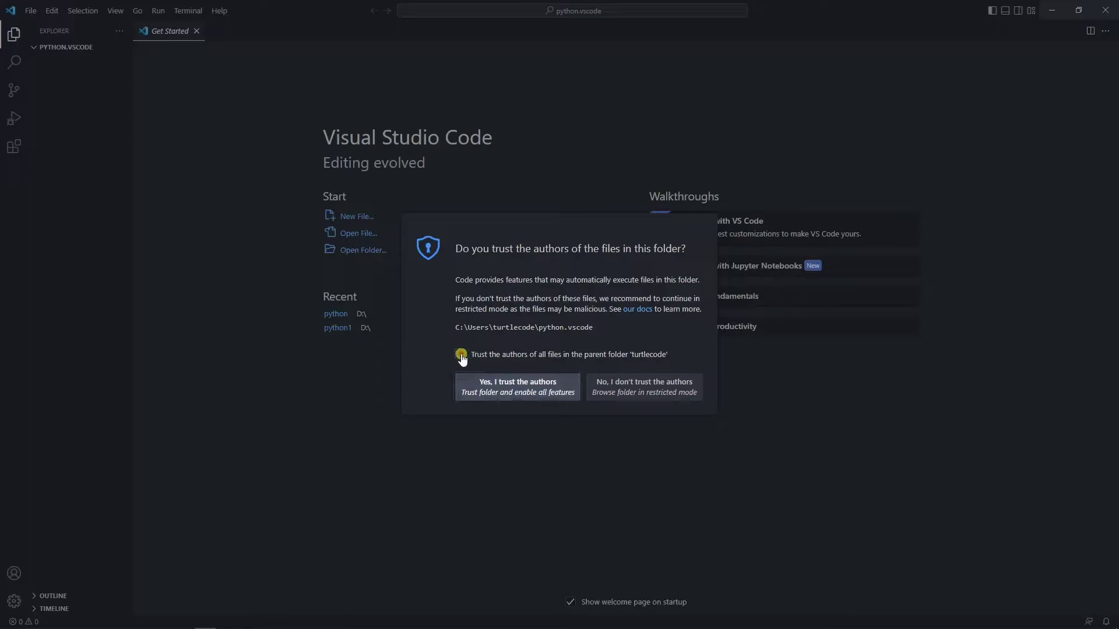
{"action": "left_click", "coordinate": [494, 395]}
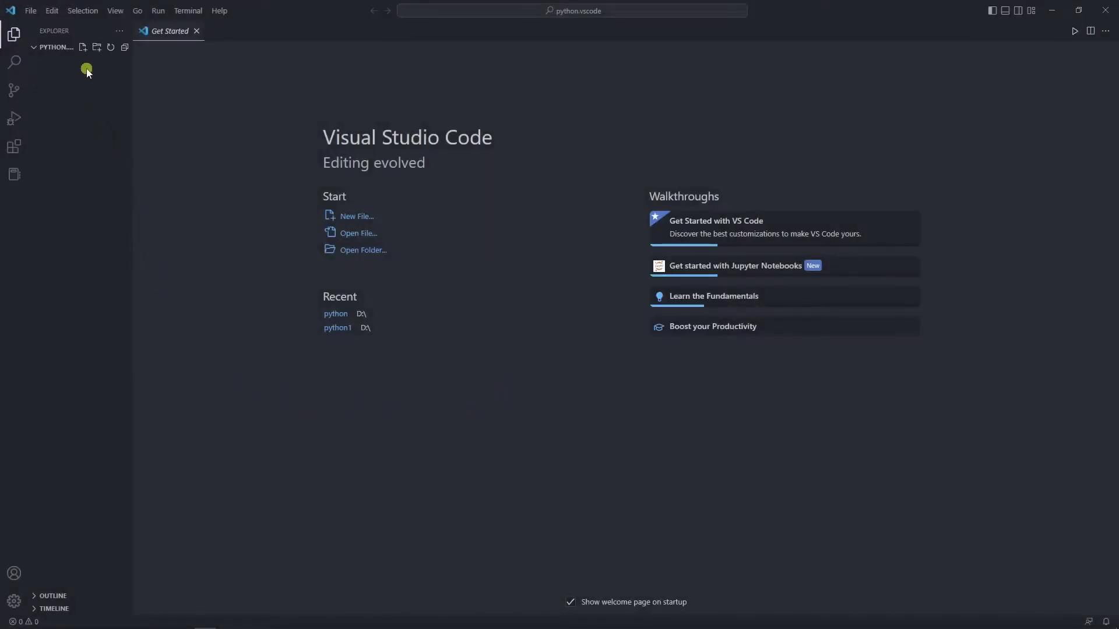
Create a new file main.py in the project from the Explorer.
{"action": "left_click", "coordinate": [82, 49]}
{"action": "type", "text": "main."}
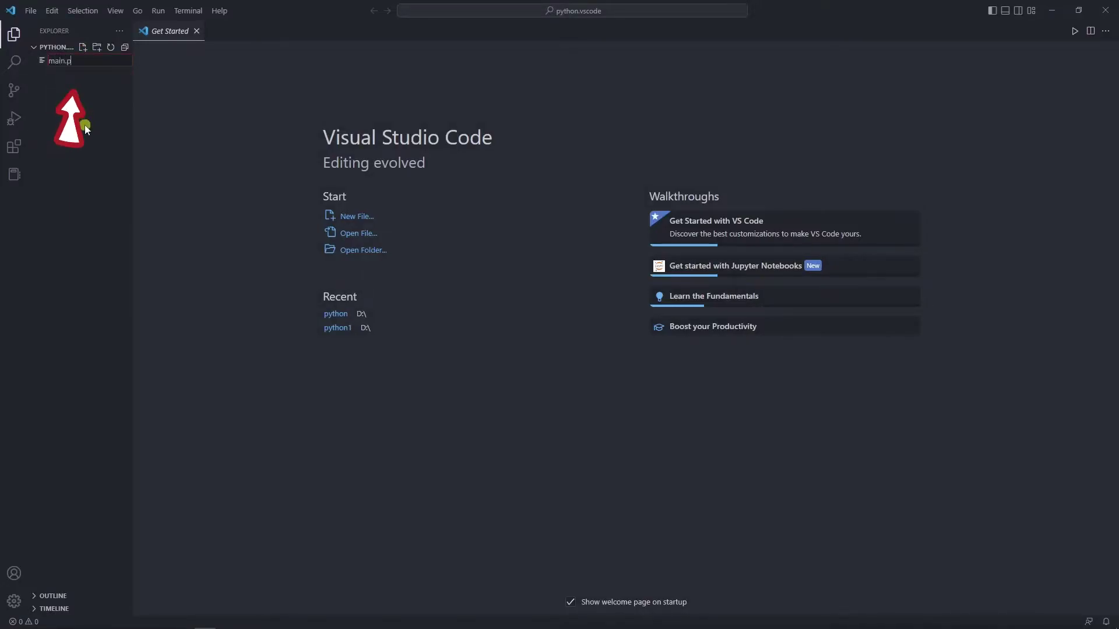
{"action": "type", "text": "py"}
{"action": "key", "text": "Return"}
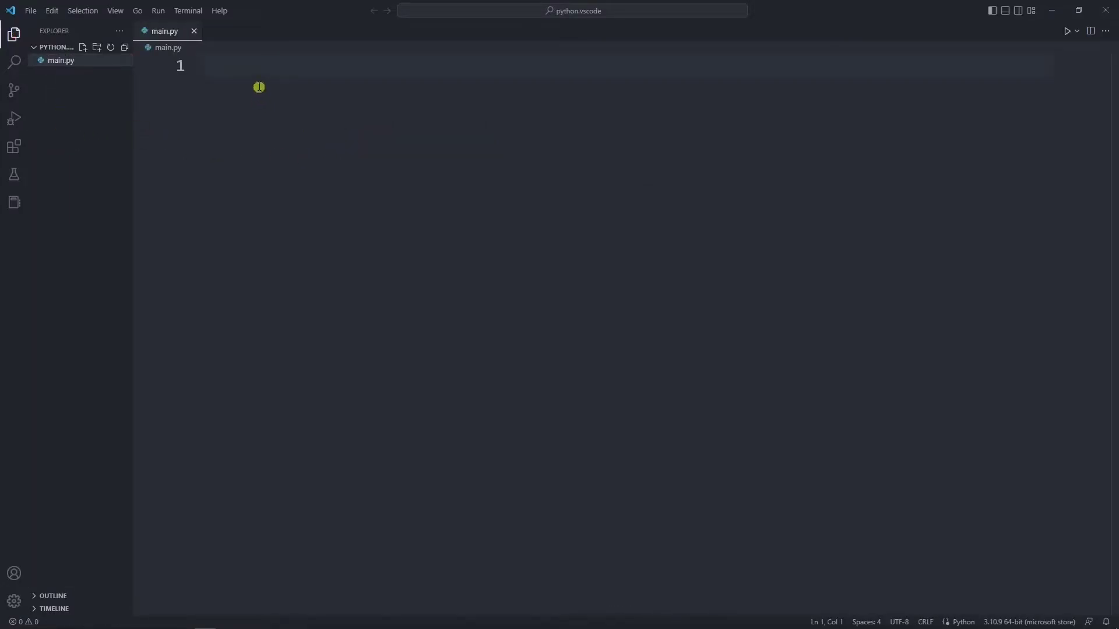
Find Code Runner in the Extensions marketplace, install it and close its details page.
{"action": "left_click", "coordinate": [14, 146]}
{"action": "type", "text": "code runner"}
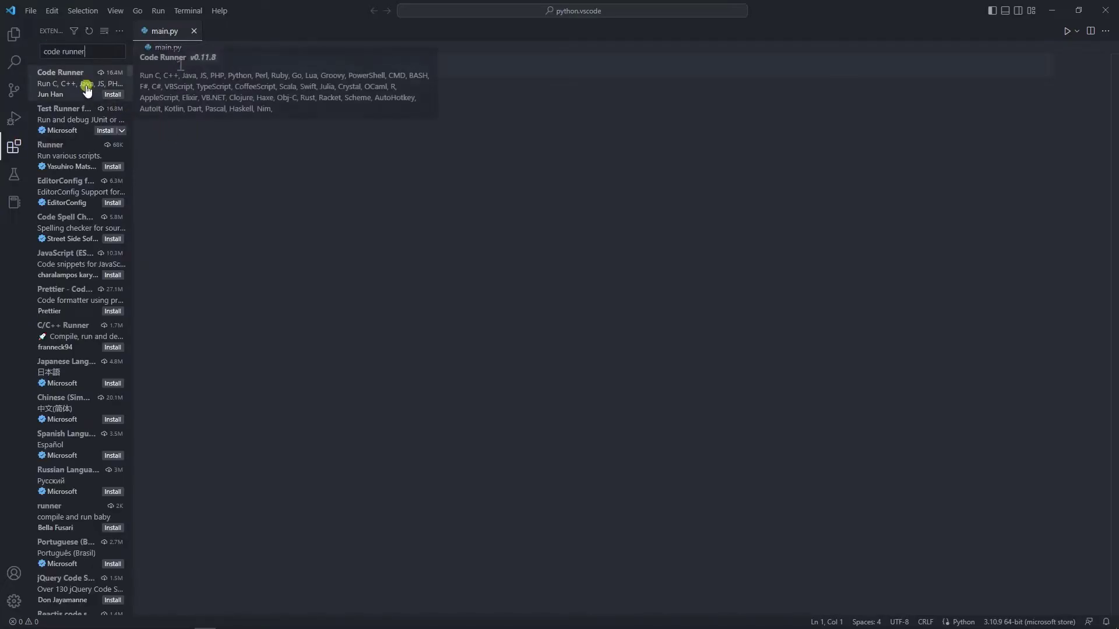
{"action": "left_click", "coordinate": [87, 87]}
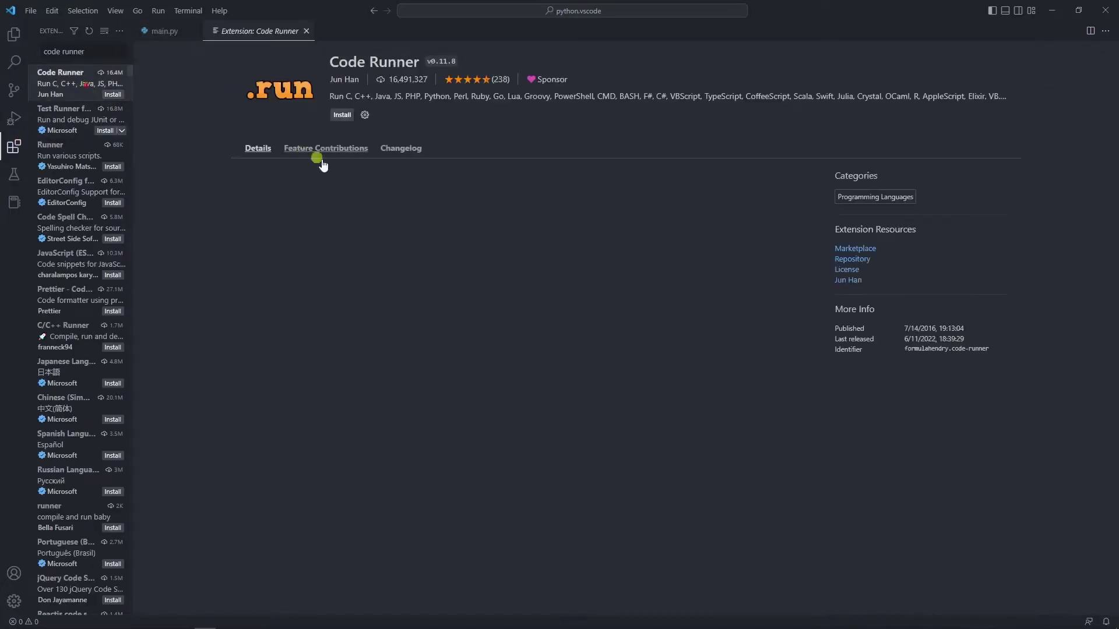
{"action": "left_click", "coordinate": [343, 115]}
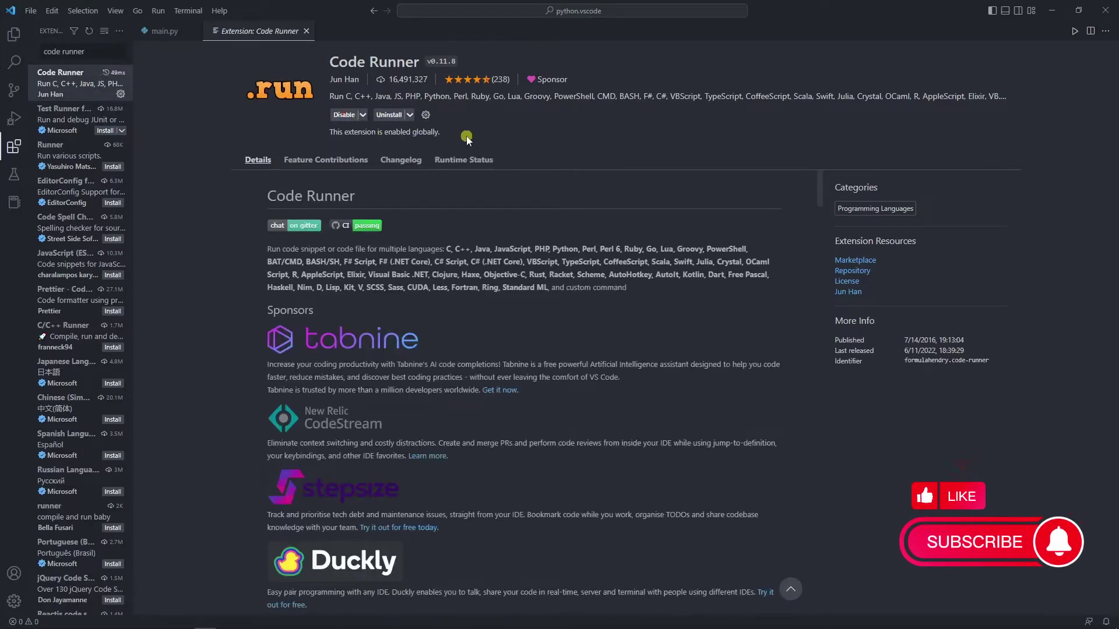
{"action": "left_click", "coordinate": [306, 32]}
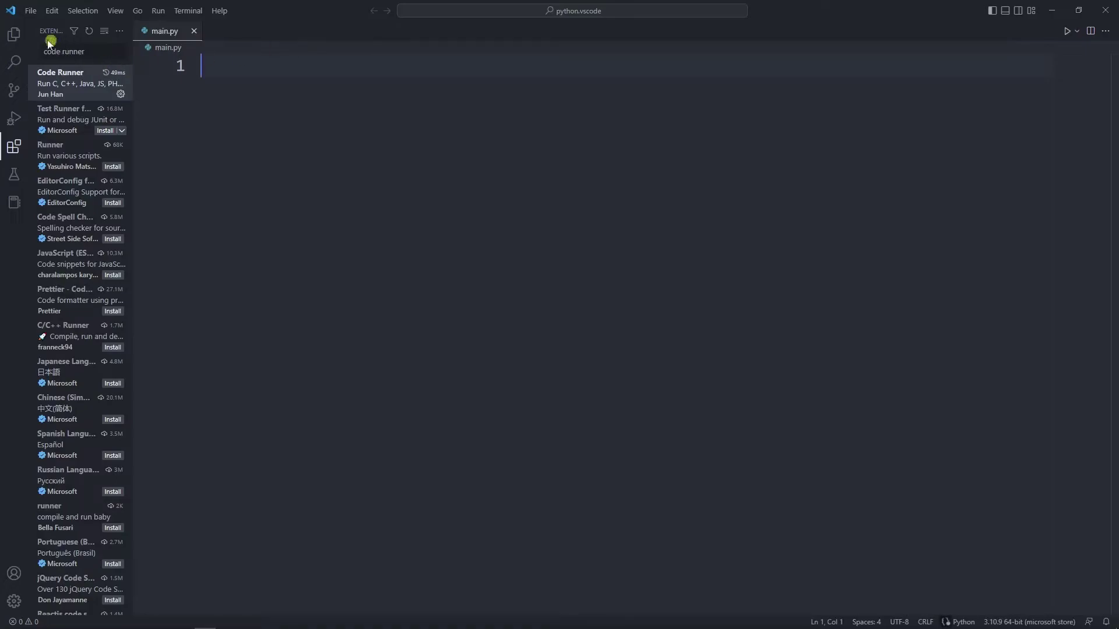
Return to the Explorer and accept the print autocomplete on main.py's first line.
{"action": "left_click", "coordinate": [14, 36]}
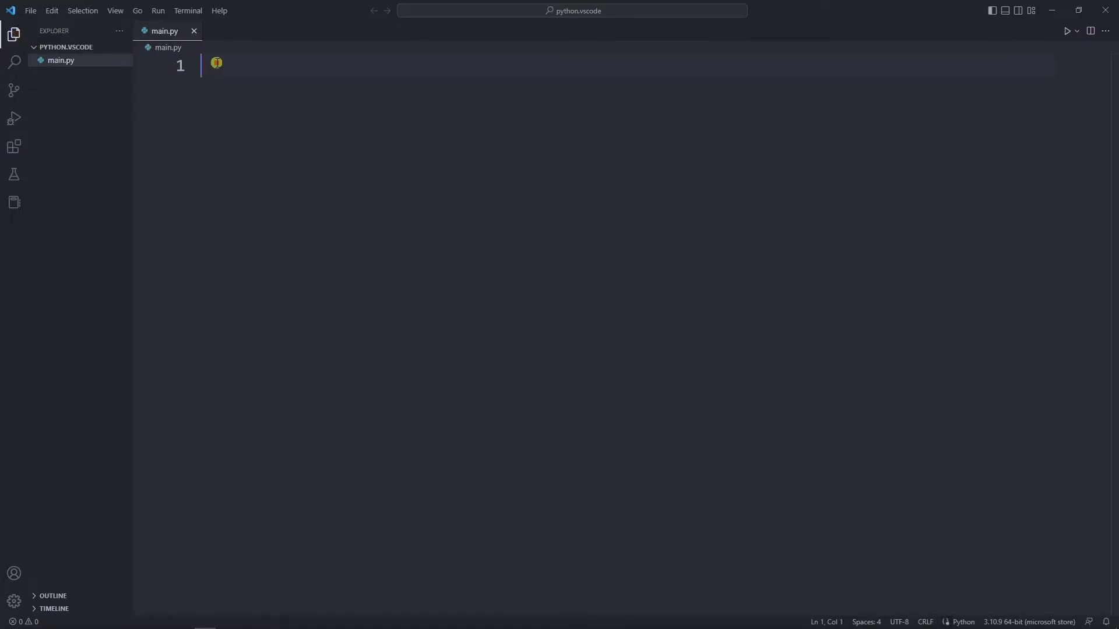
{"action": "type", "text": "p"}
{"action": "key", "text": "Tab"}
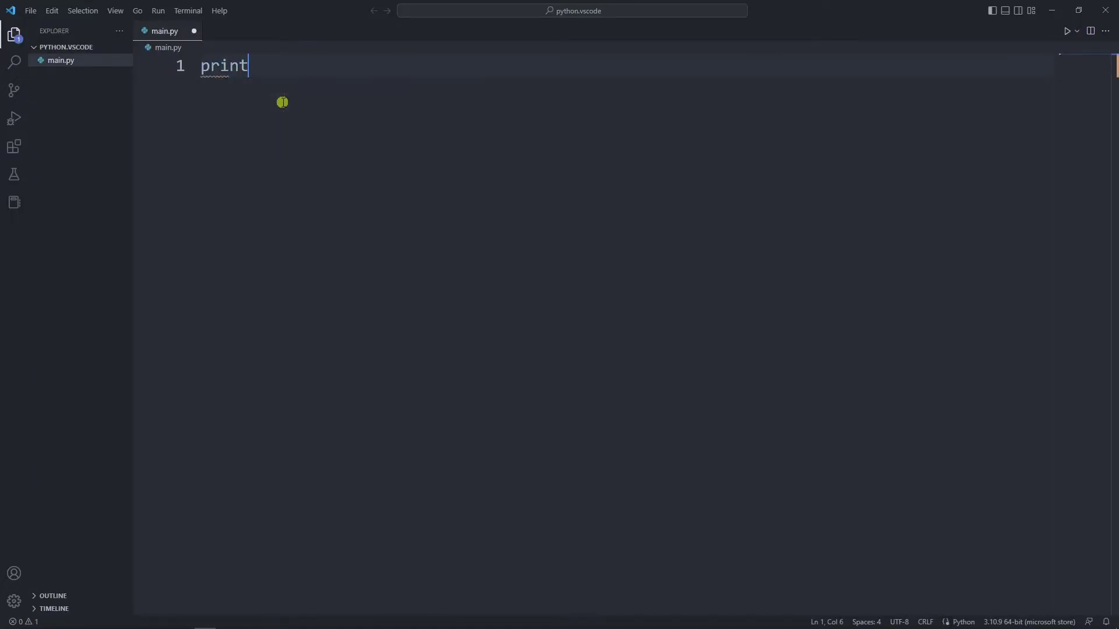